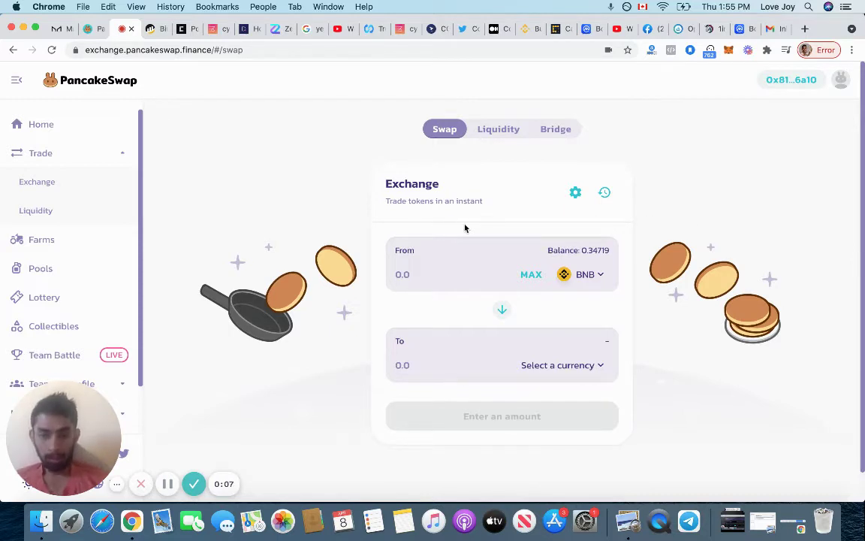
# Set up a swap of 0.2 BNB to BONDLY on the exchange.
pyautogui.scroll(-2, 632, 258)
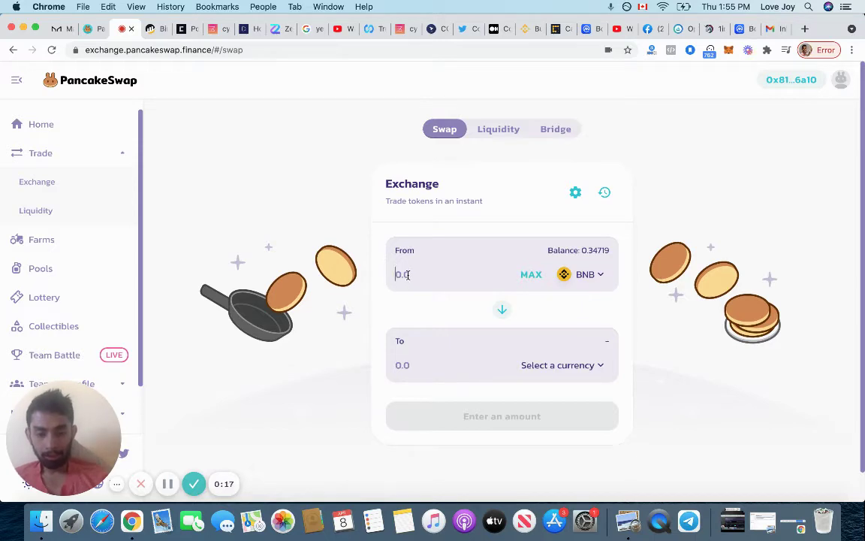
pyautogui.write('0.2')
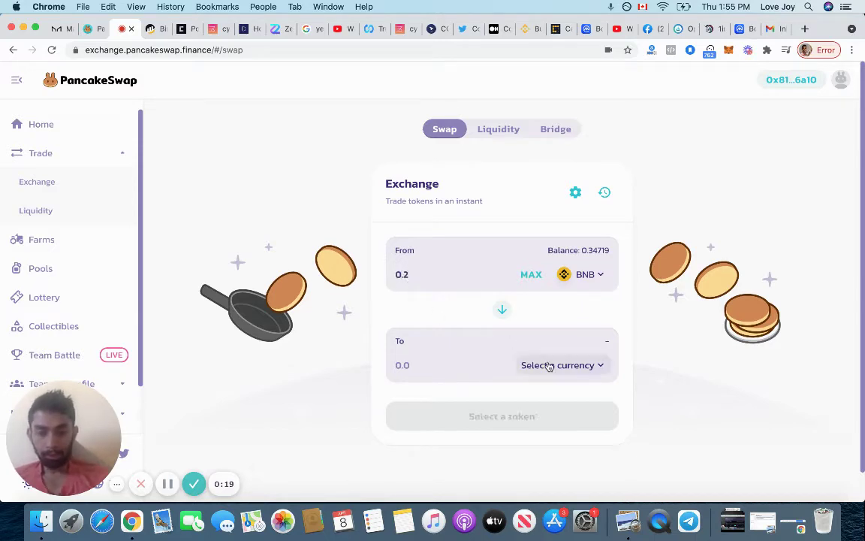
pyautogui.click(549, 366)
pyautogui.click(402, 259)
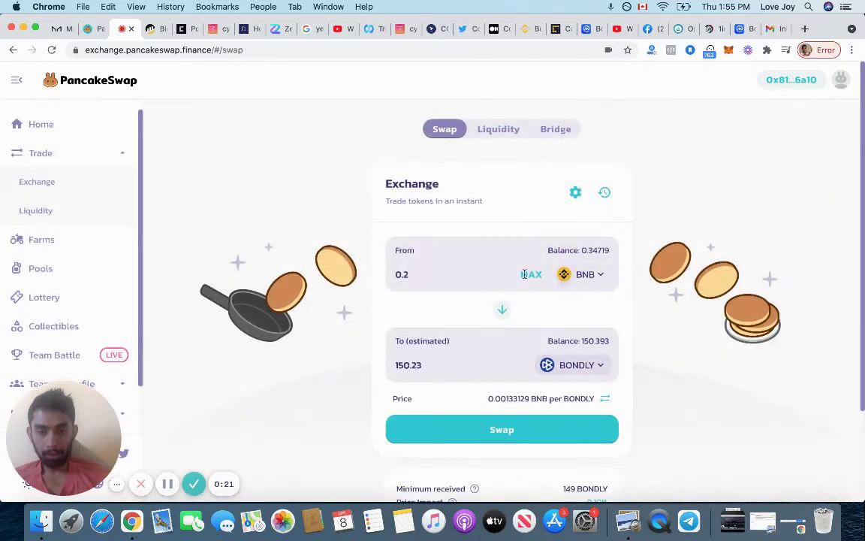
# Review the swap's estimate details and its slippage tolerance and transaction deadline settings.
pyautogui.scroll(-3, 667, 300)
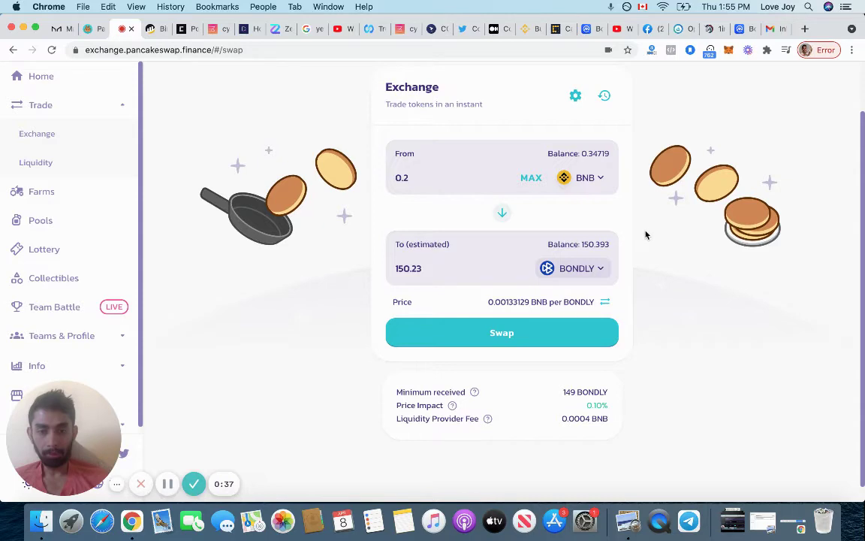
pyautogui.click(575, 97)
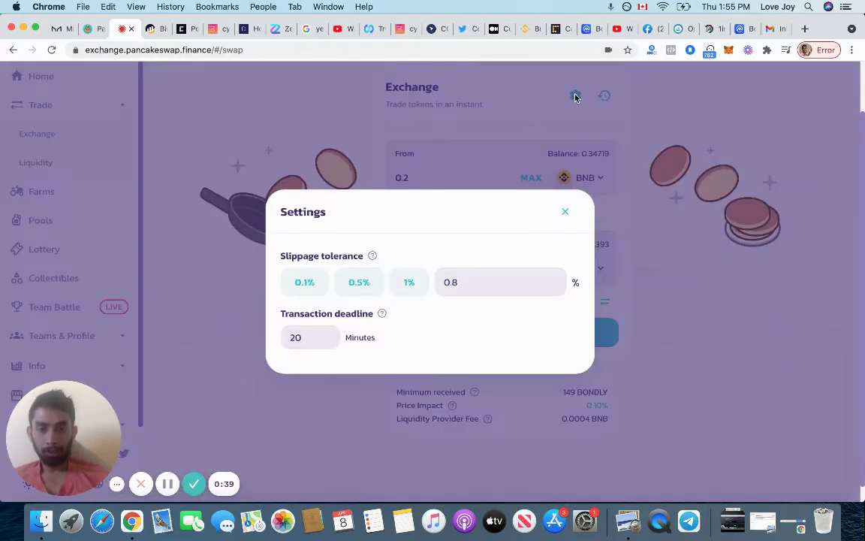
pyautogui.click(565, 212)
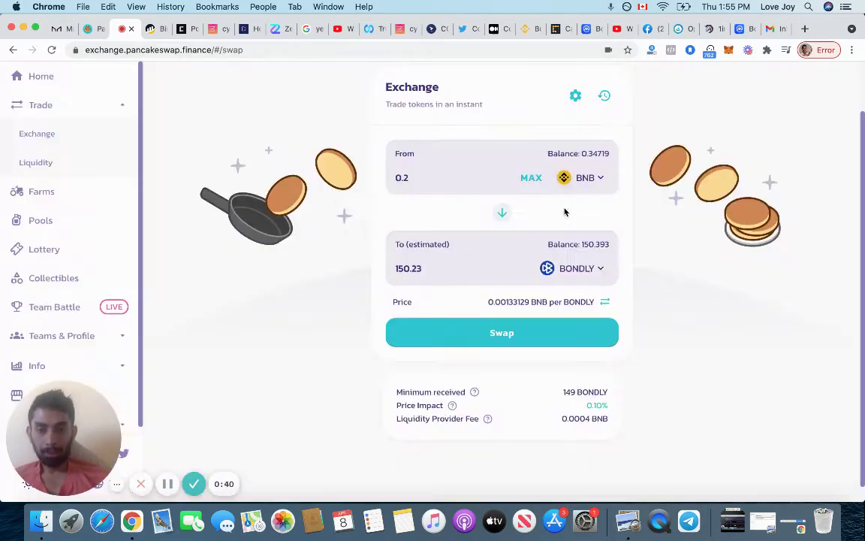
# Start adding liquidity with BNB as the first token and BONDLY as the second.
pyautogui.click(41, 162)
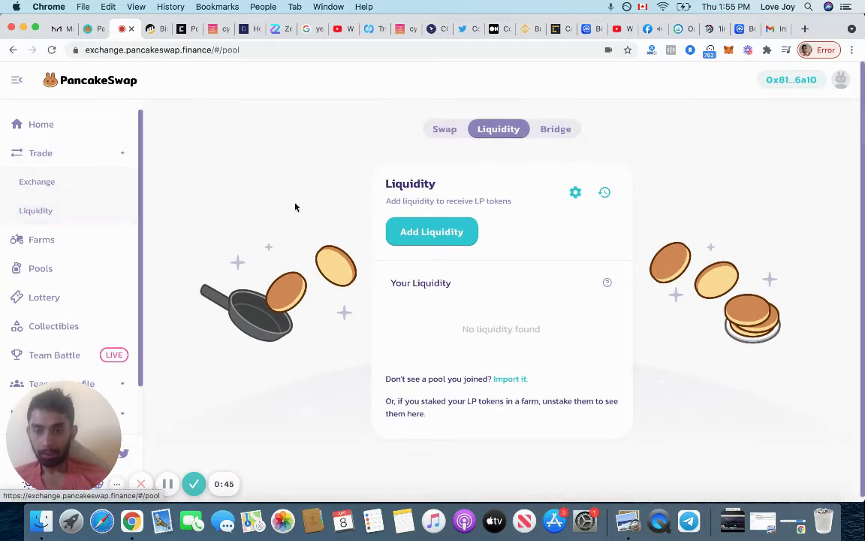
pyautogui.click(427, 229)
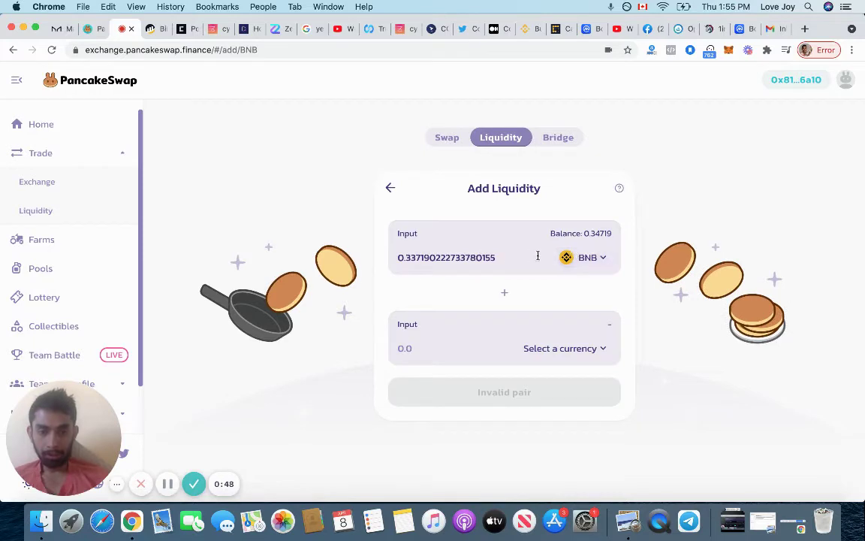
pyautogui.click(585, 257)
pyautogui.click(448, 260)
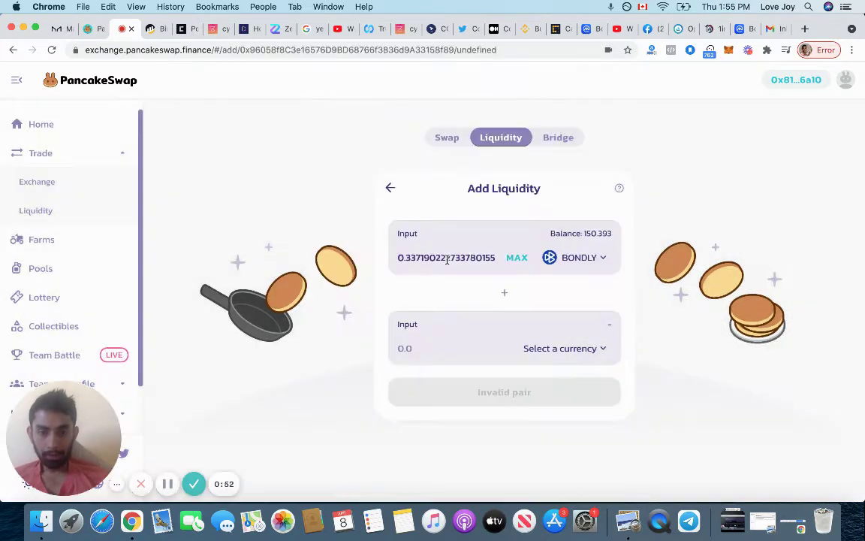
pyautogui.click(588, 255)
pyautogui.click(406, 230)
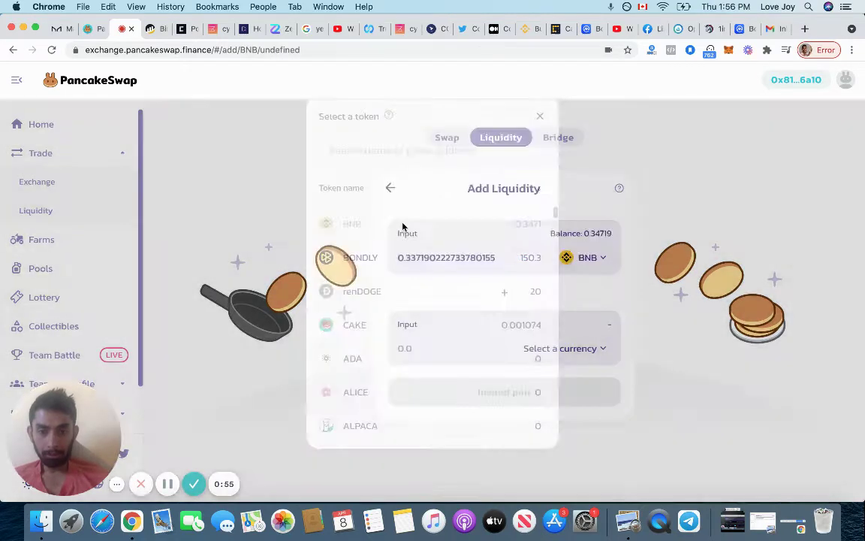
pyautogui.click(542, 348)
pyautogui.click(456, 266)
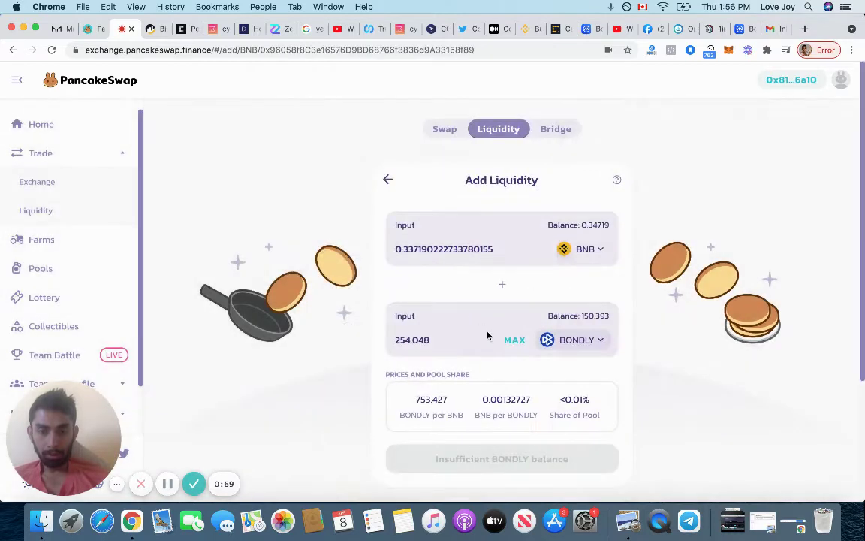
# Use the maximum BONDLY balance for the liquidity pair and approve BONDLY spending in MetaMask.
pyautogui.click(511, 342)
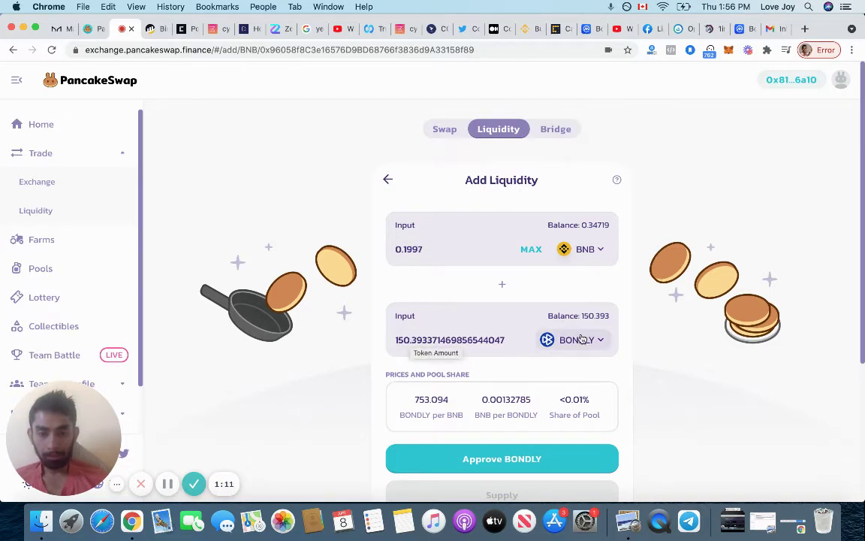
pyautogui.scroll(-3, 361, 343)
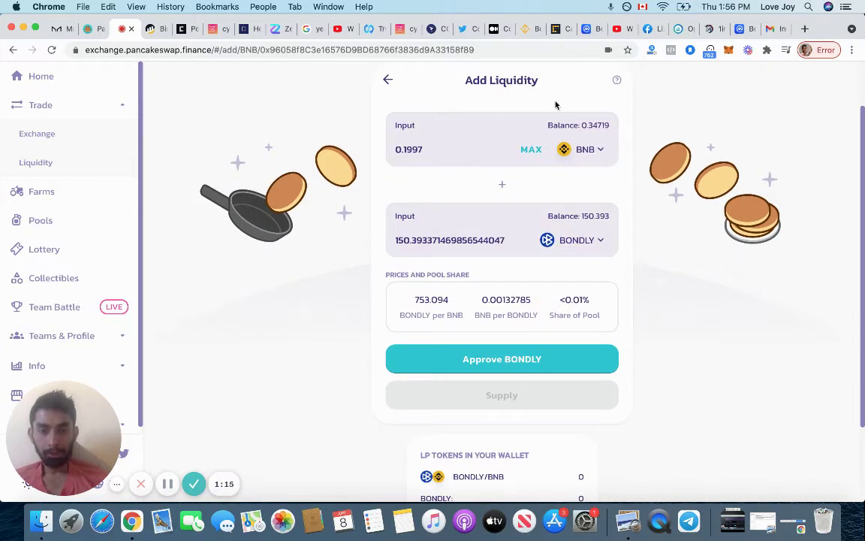
pyautogui.click(497, 360)
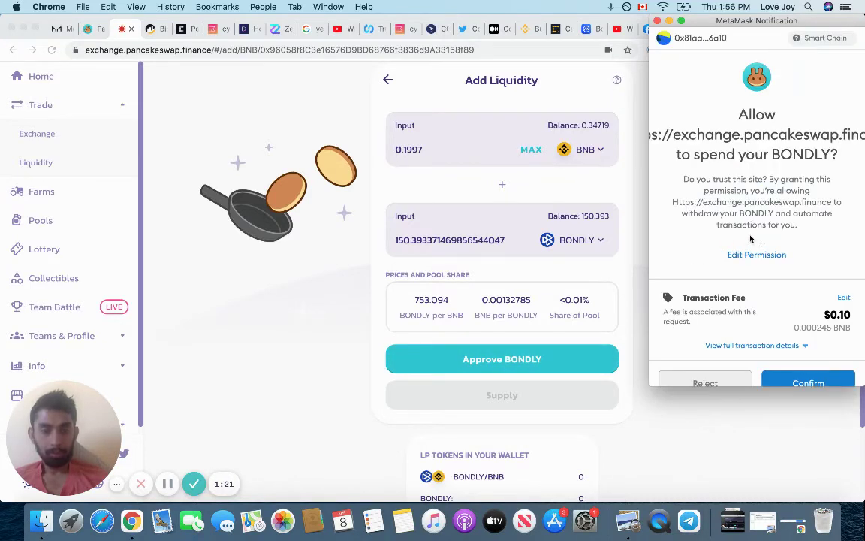
pyautogui.scroll(-1, 706, 243)
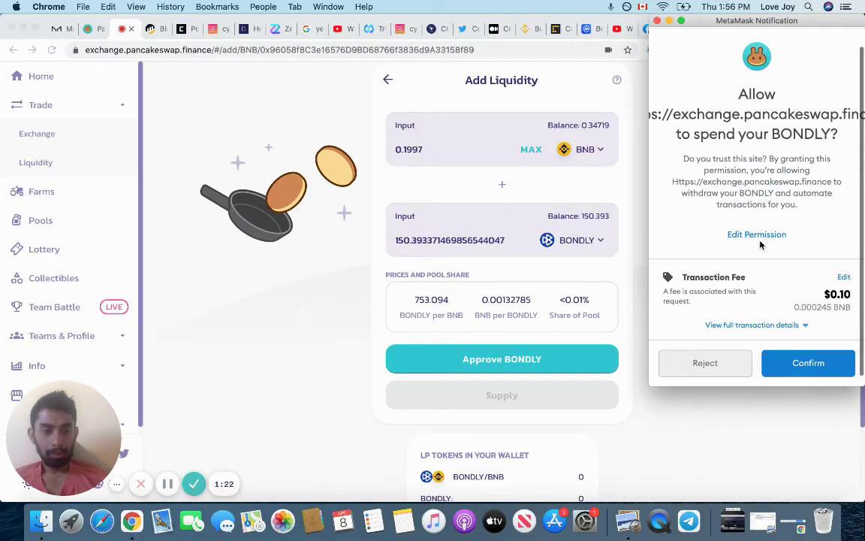
pyautogui.click(803, 362)
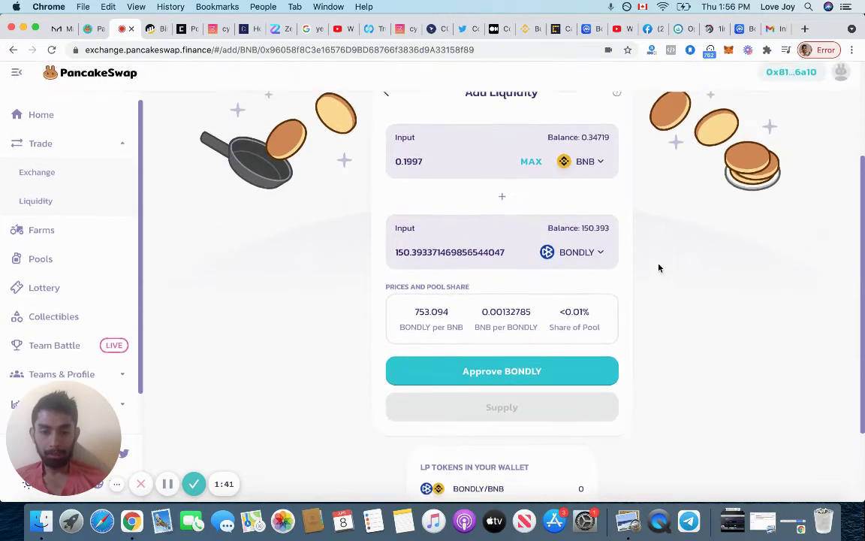
pyautogui.scroll(1, 658, 268)
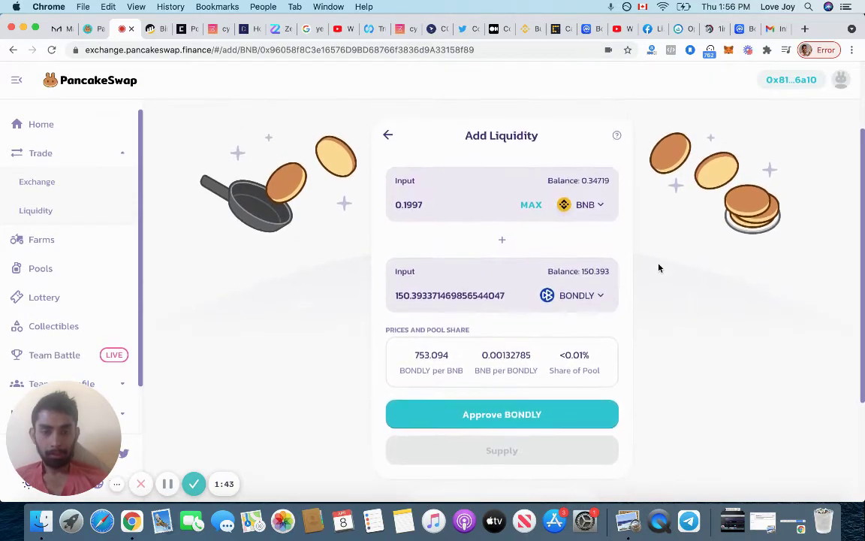
pyautogui.scroll(-3, 659, 269)
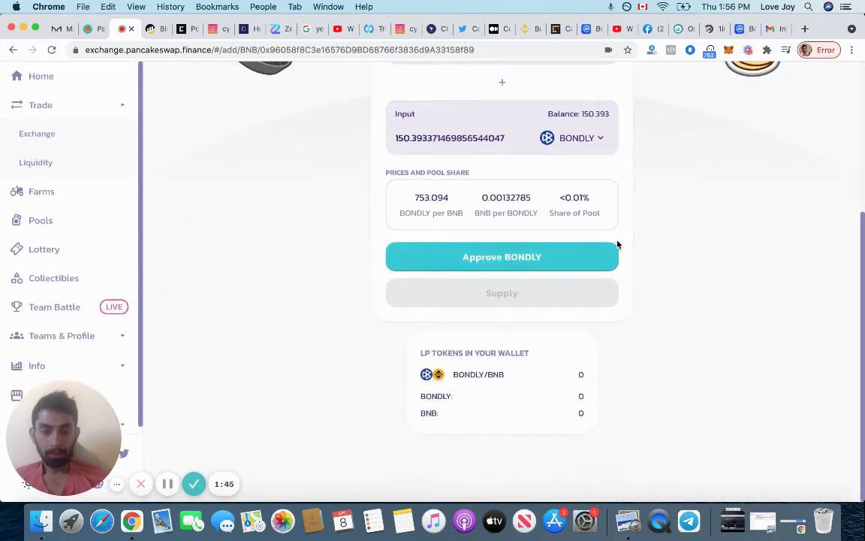
pyautogui.scroll(3, 618, 245)
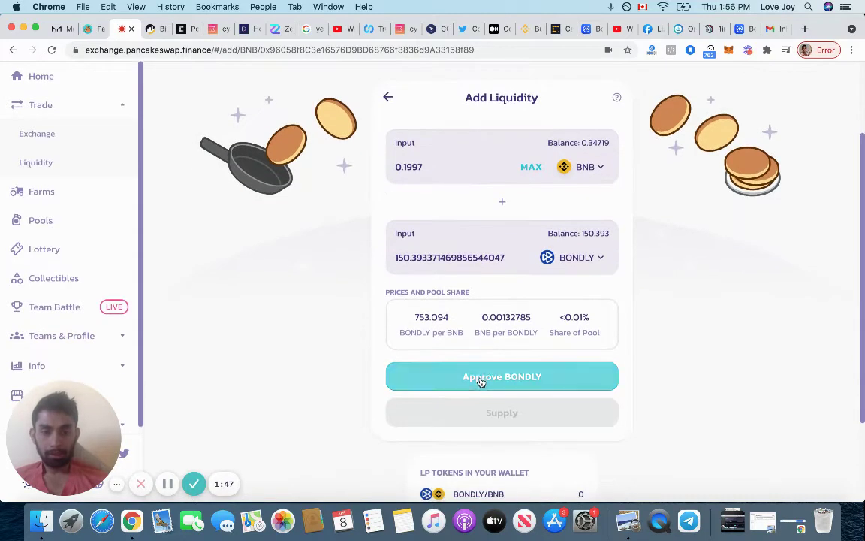
pyautogui.click(481, 381)
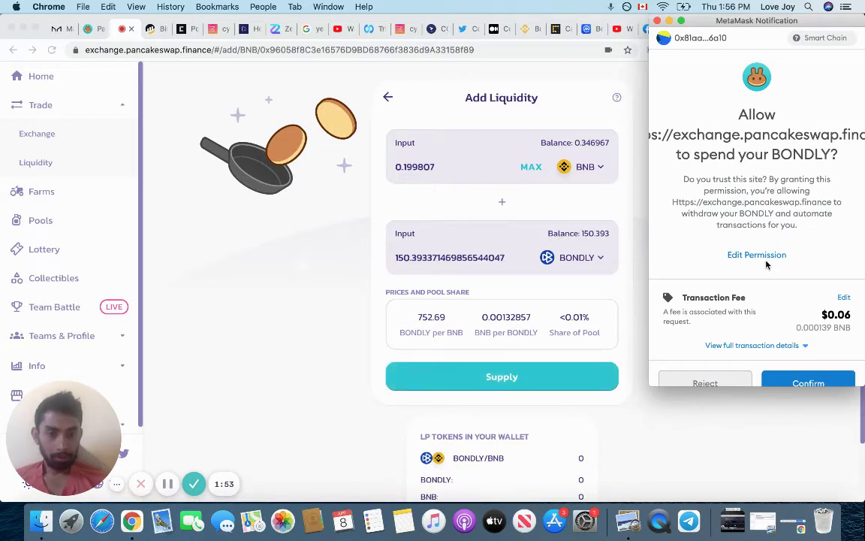
pyautogui.scroll(-1, 766, 263)
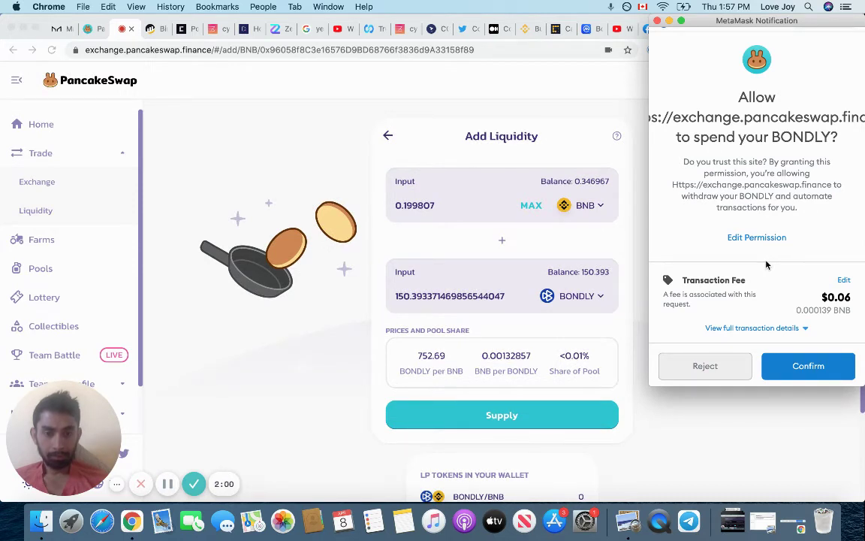
pyautogui.click(712, 366)
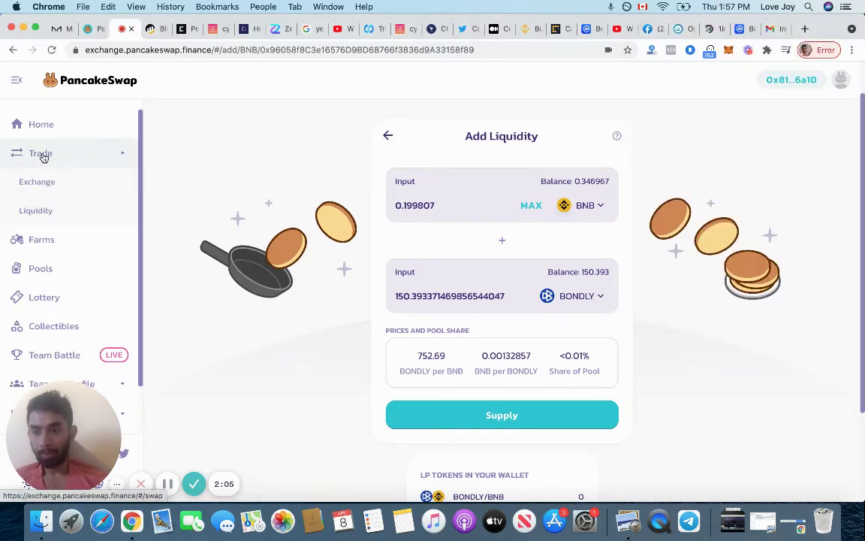
# Go to the Farms page and examine the ROI breakdown of the BONDLY-BNB farm.
pyautogui.click(48, 249)
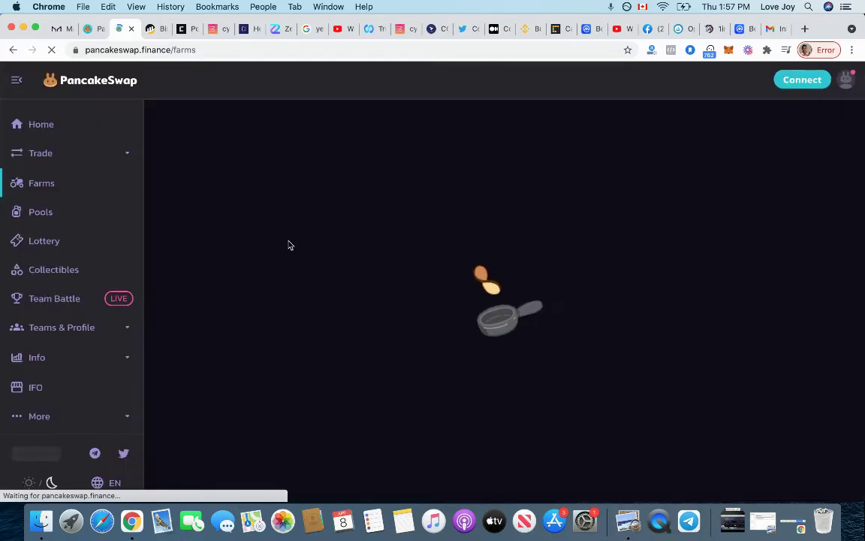
pyautogui.scroll(-4, 508, 263)
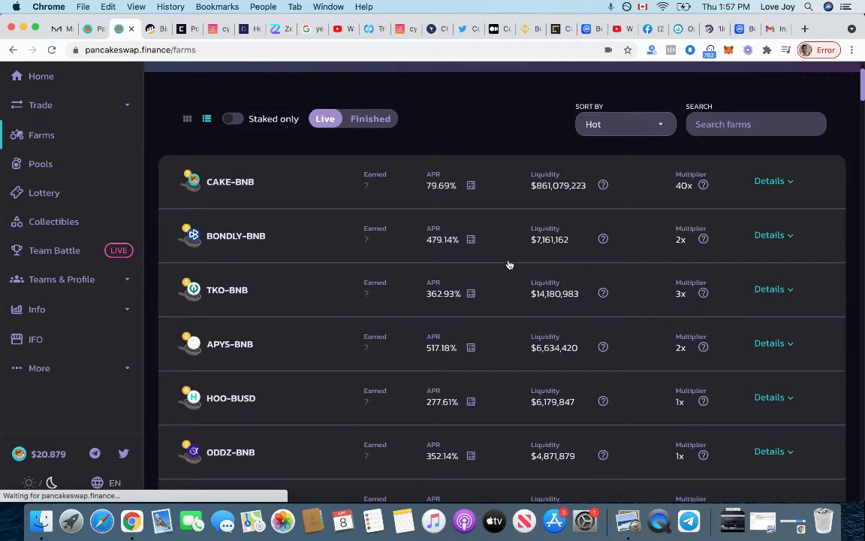
pyautogui.click(474, 241)
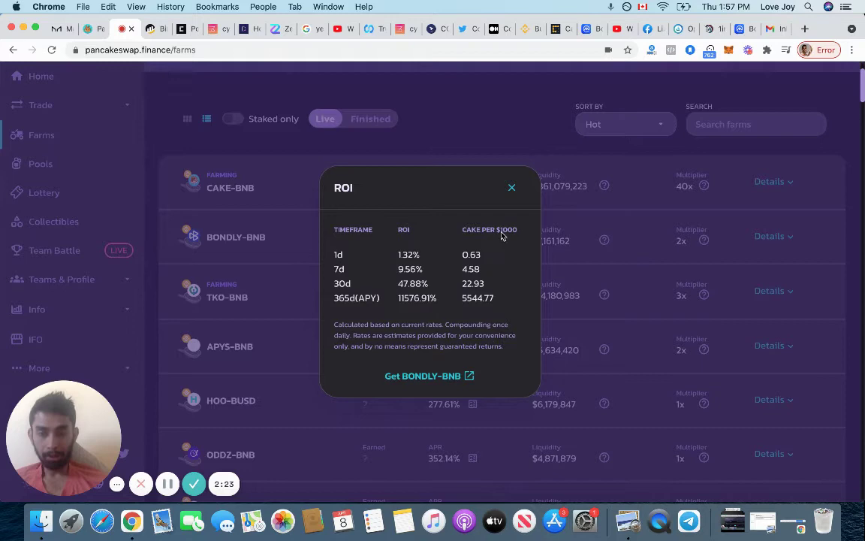
pyautogui.click(512, 190)
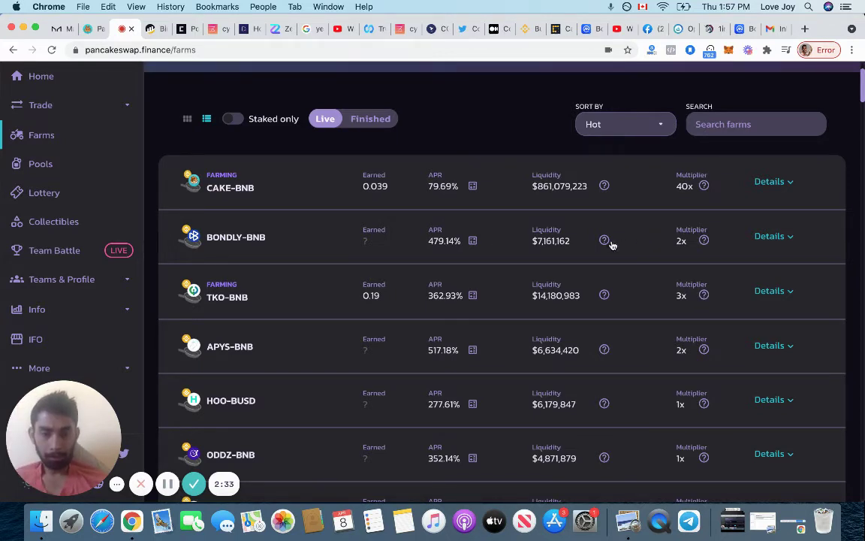
pyautogui.click(473, 243)
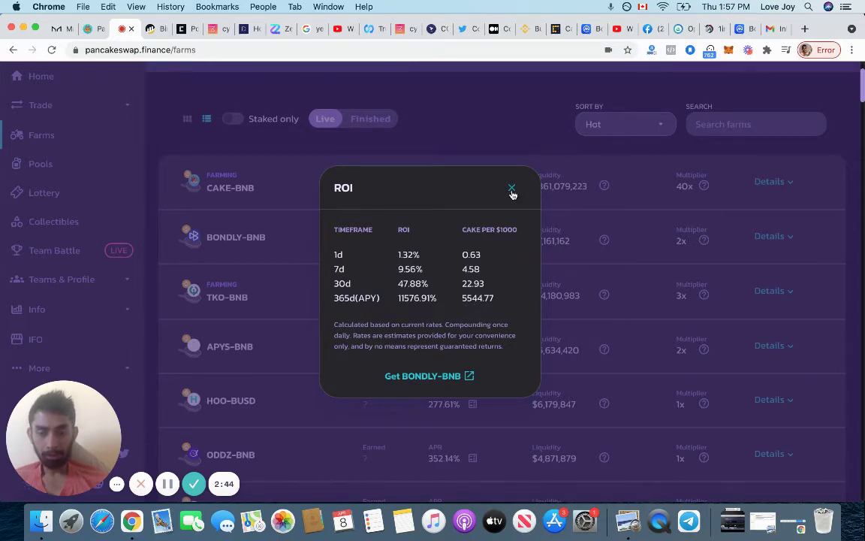
pyautogui.click(512, 190)
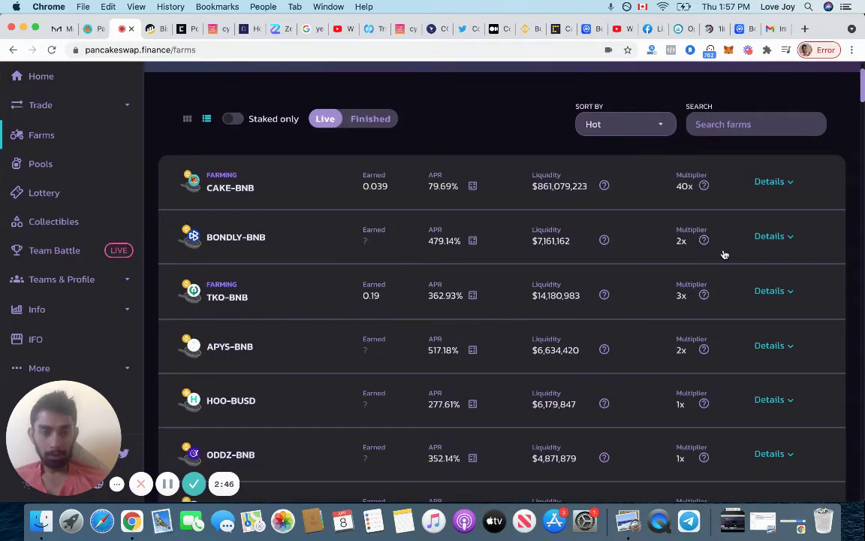
# Enable the BONDLY-BNB farm from its details and confirm the permission in MetaMask.
pyautogui.click(748, 241)
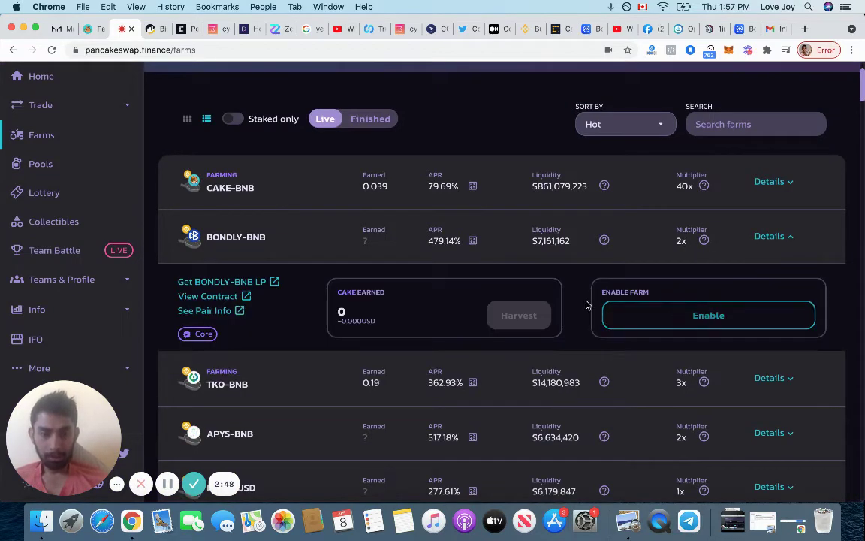
pyautogui.click(676, 309)
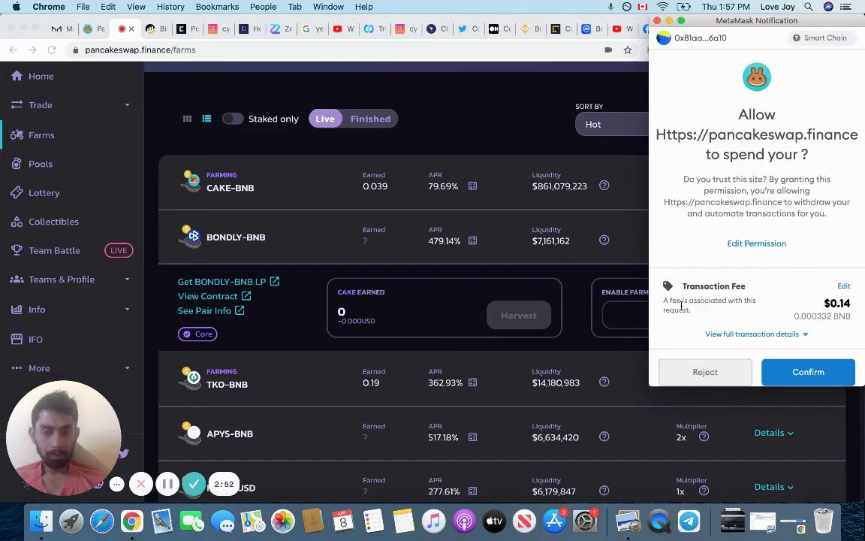
pyautogui.click(813, 373)
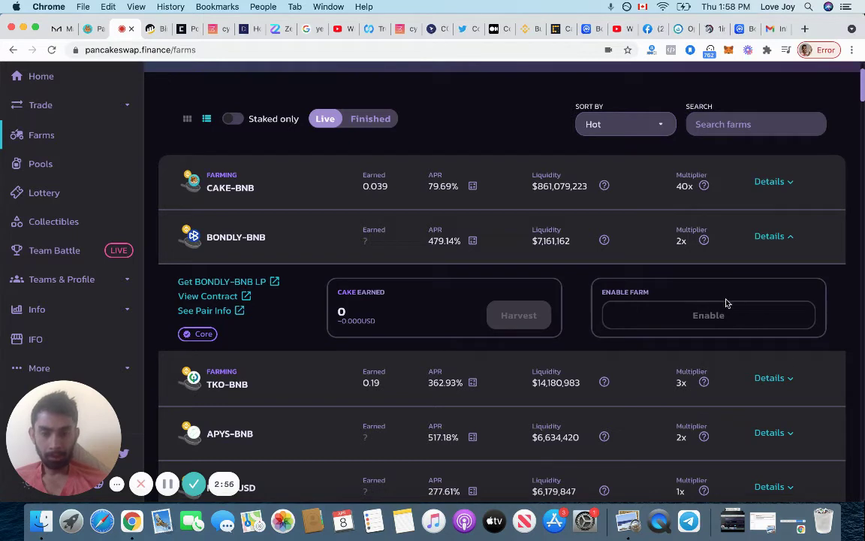
# Open the Add Liquidity page from the BONDLY-BNB farm's LP link and check the tokens available for the second input.
pyautogui.scroll(-1, 726, 303)
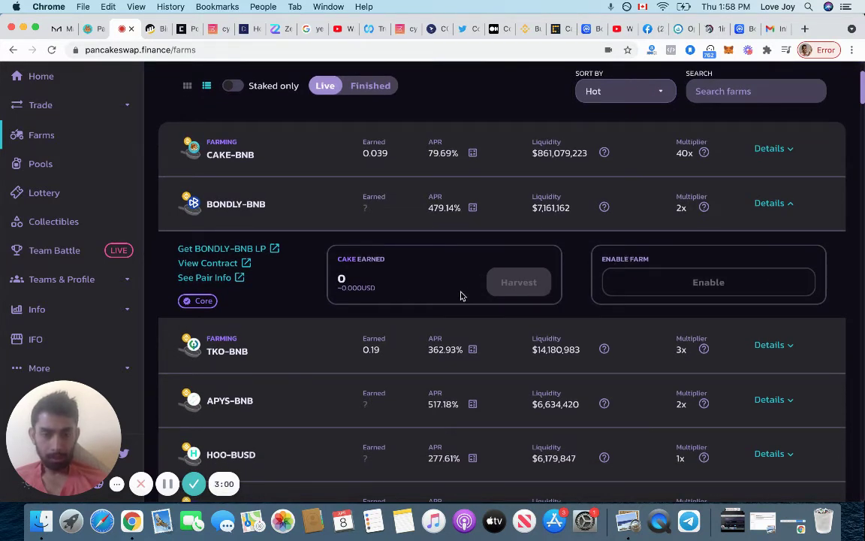
pyautogui.scroll(-2, 424, 285)
pyautogui.scroll(3, 424, 284)
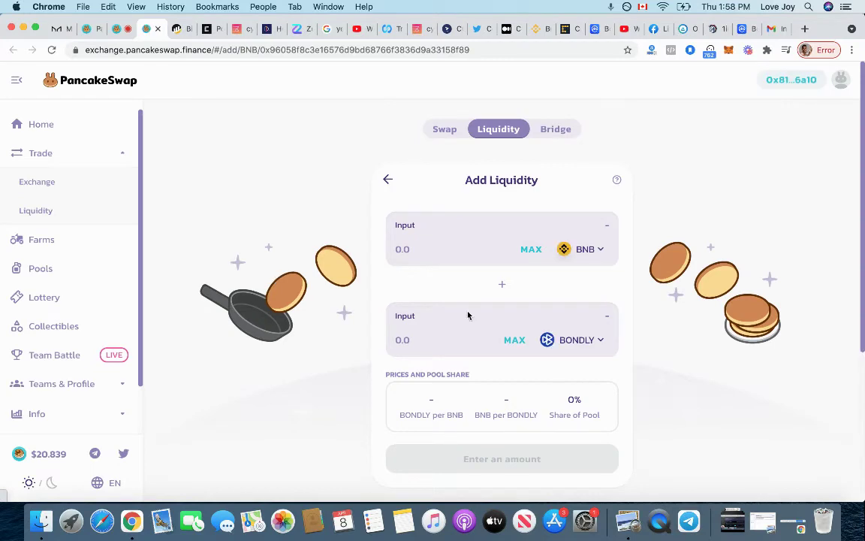
pyautogui.click(579, 340)
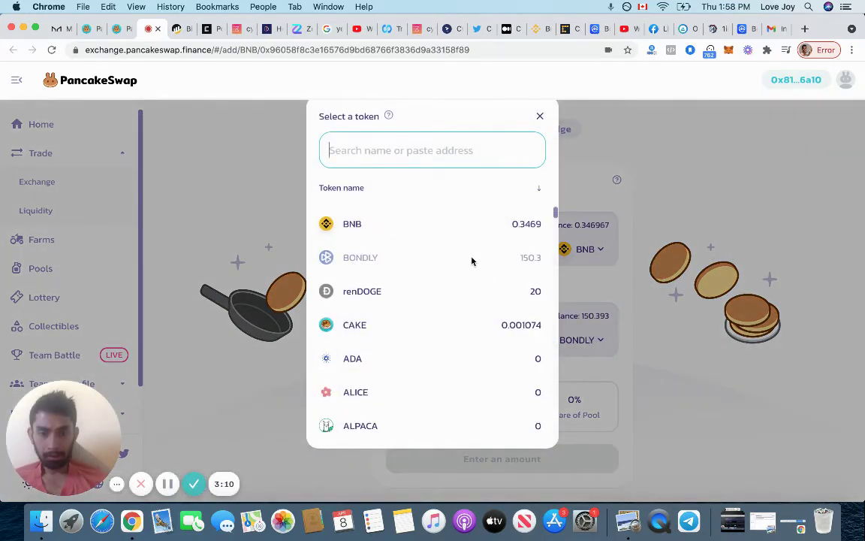
pyautogui.click(539, 116)
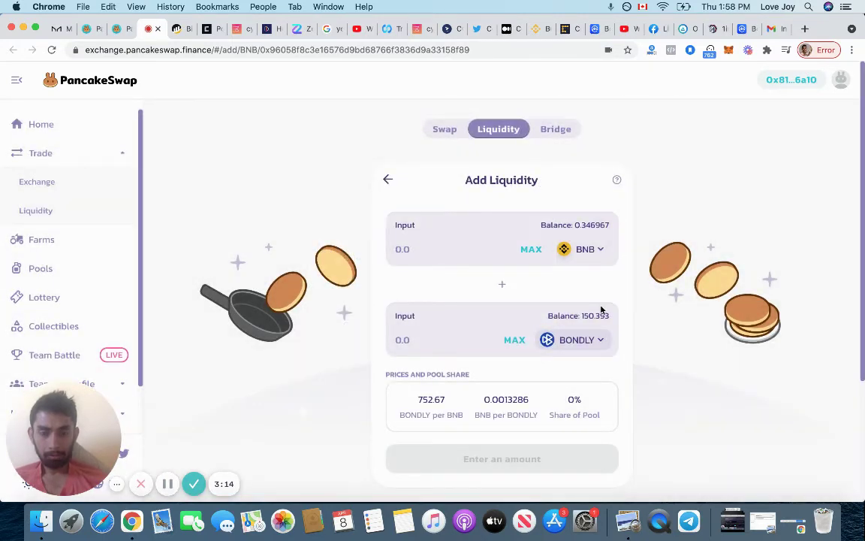
# Supply the maximum 150.393 BONDLY with 0.199813 BNB as liquidity, confirm the transaction in MetaMask and dismiss the notices.
pyautogui.click(517, 342)
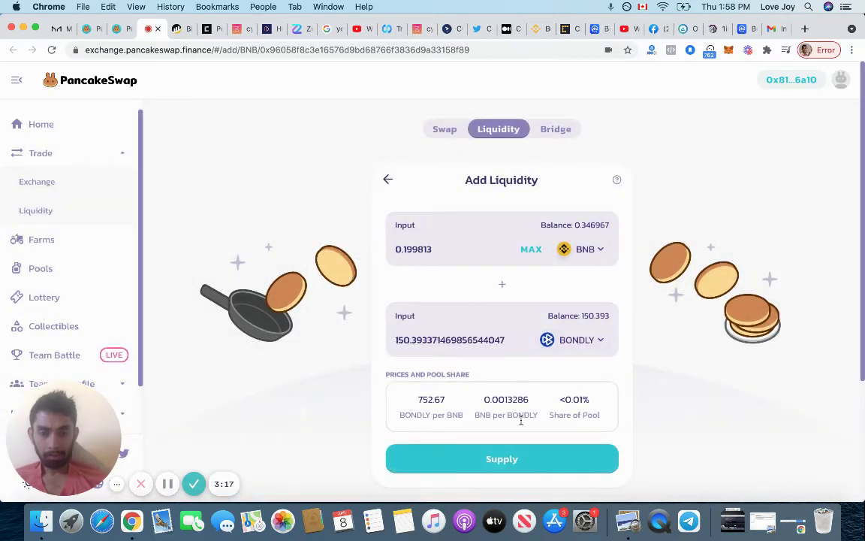
pyautogui.click(502, 459)
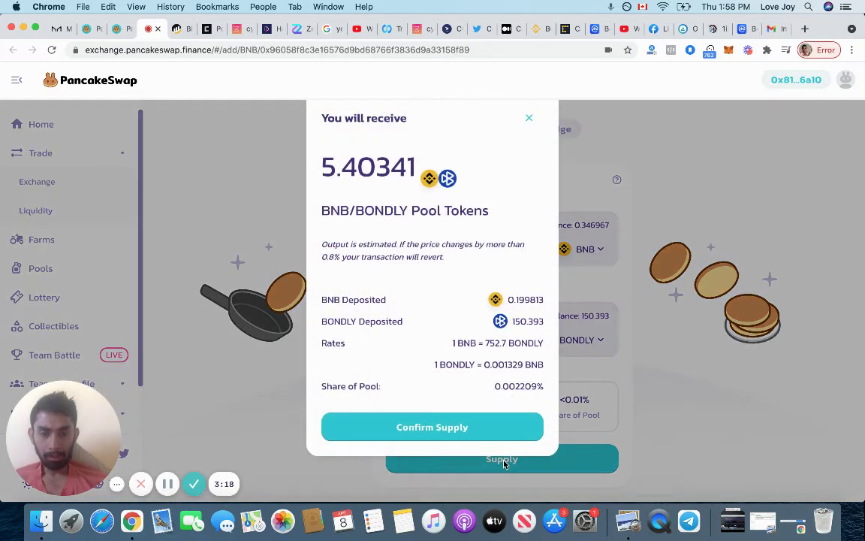
pyautogui.click(441, 426)
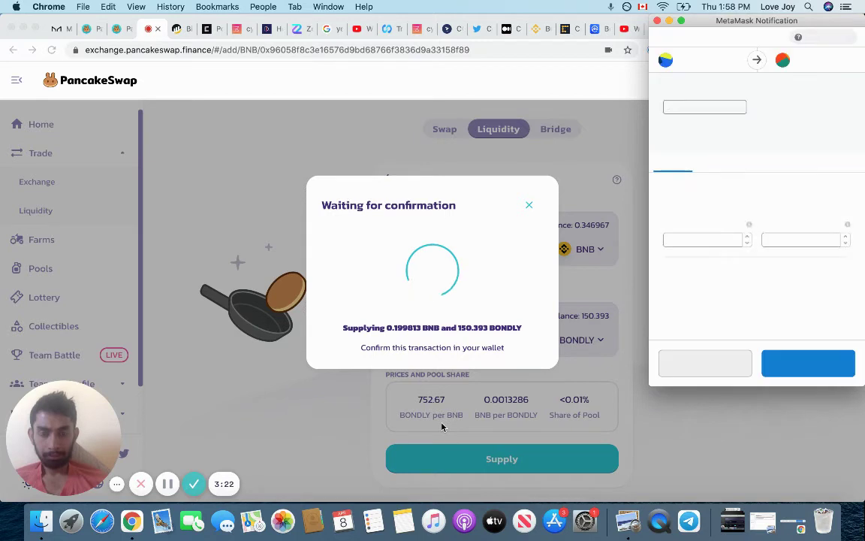
pyautogui.click(802, 363)
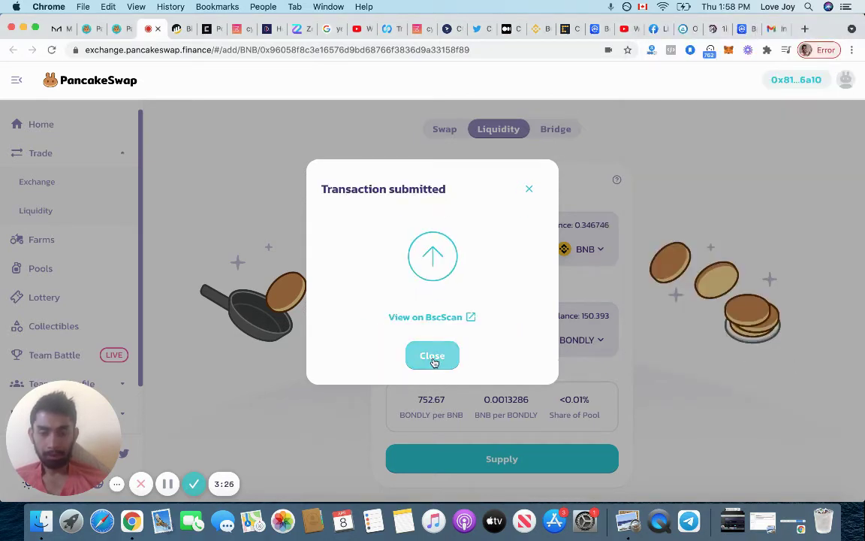
pyautogui.click(434, 359)
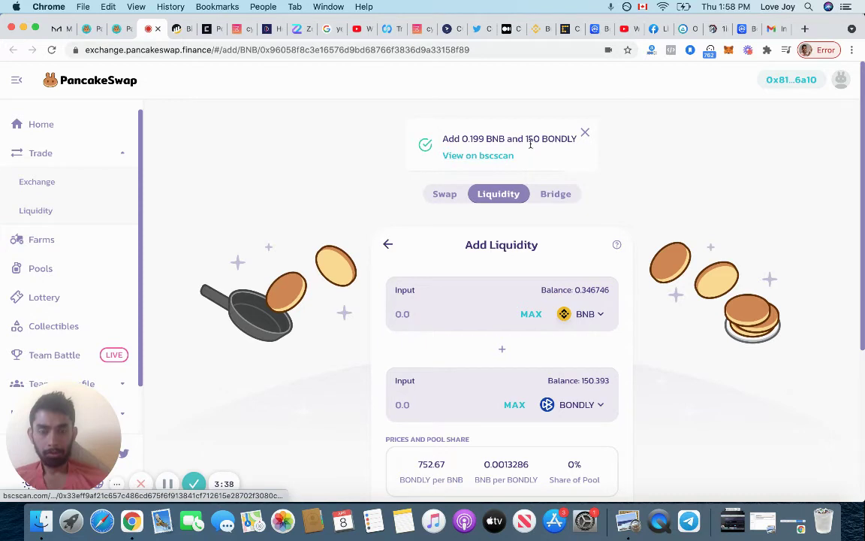
pyautogui.click(586, 138)
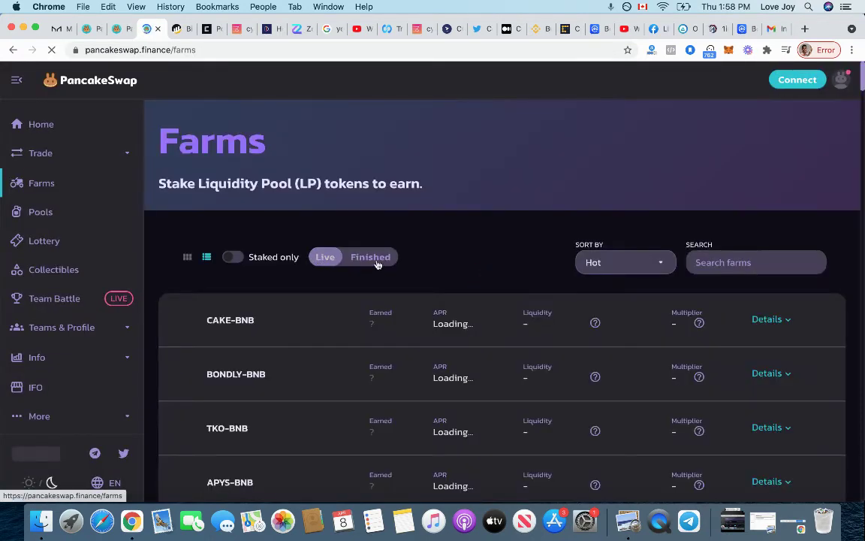
# On the Farms page, stake the maximum BONDLY-BNB LP balance from the farm's details and confirm the deposit in MetaMask.
pyautogui.scroll(-3, 507, 295)
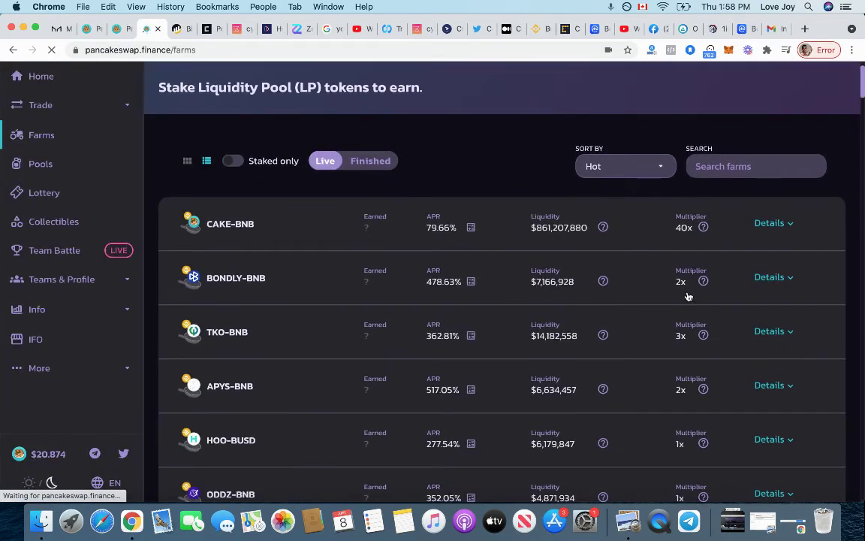
pyautogui.moveTo(705, 284)
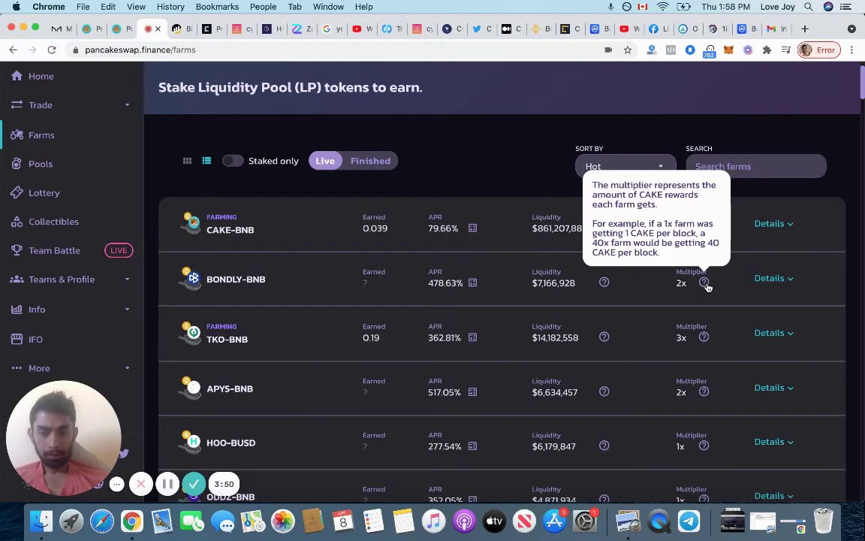
pyautogui.click(805, 281)
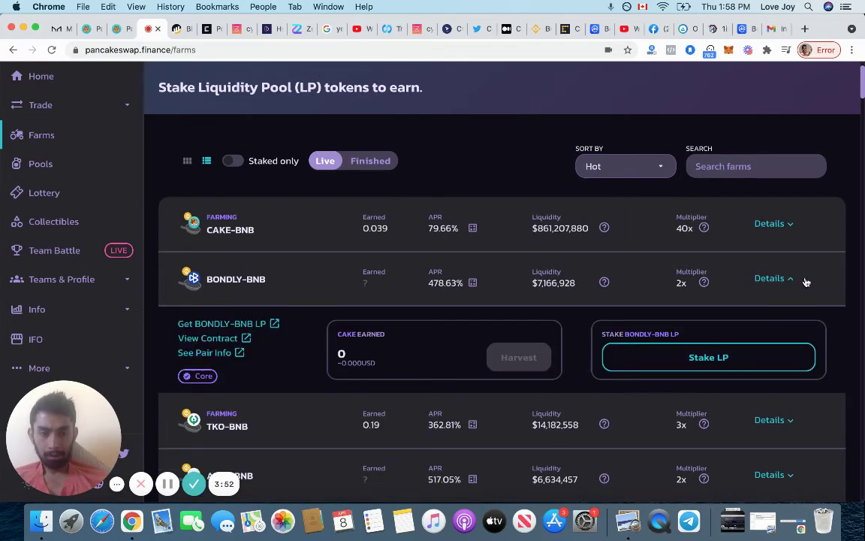
pyautogui.click(701, 354)
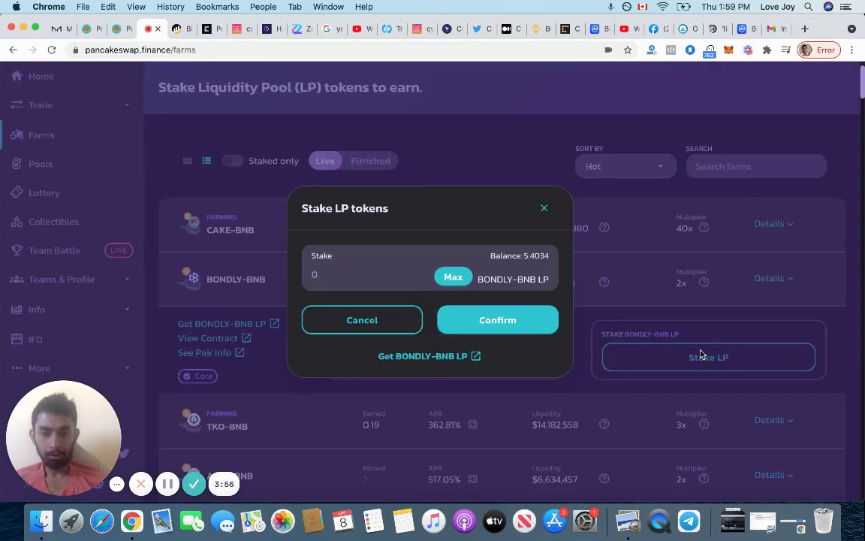
pyautogui.click(454, 277)
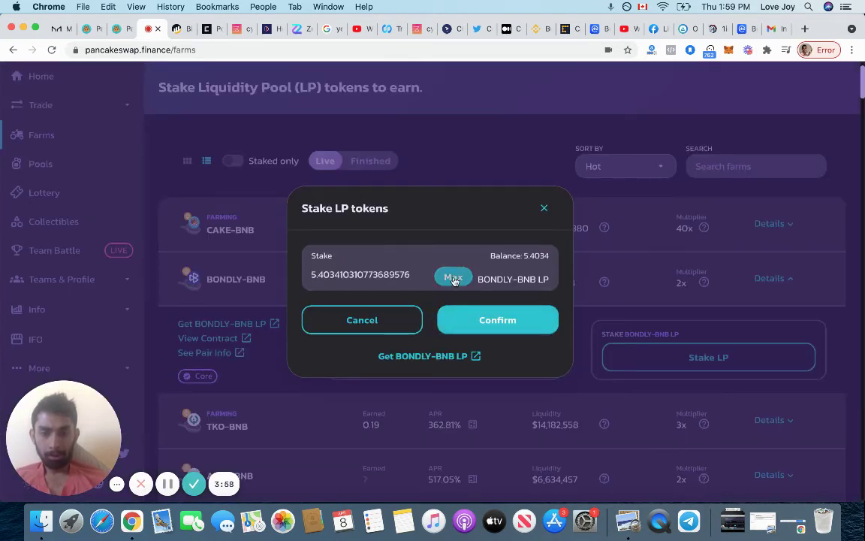
pyautogui.click(496, 322)
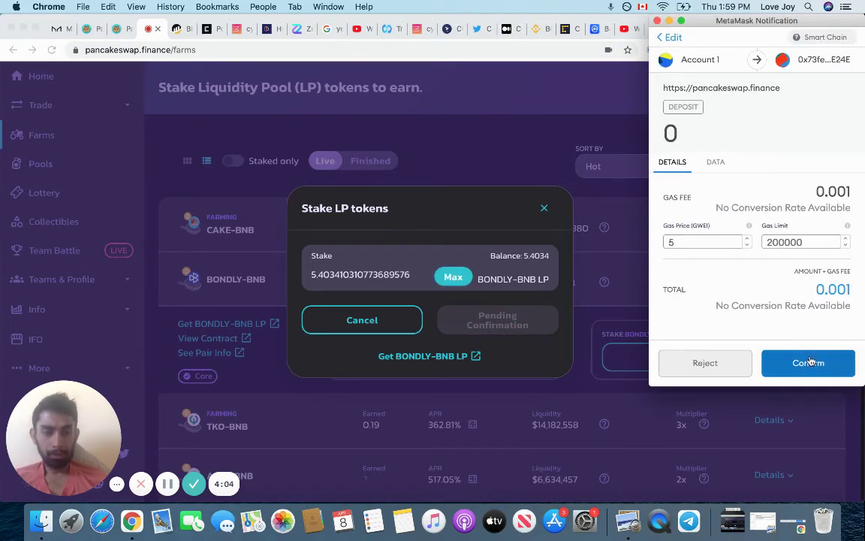
pyautogui.click(809, 362)
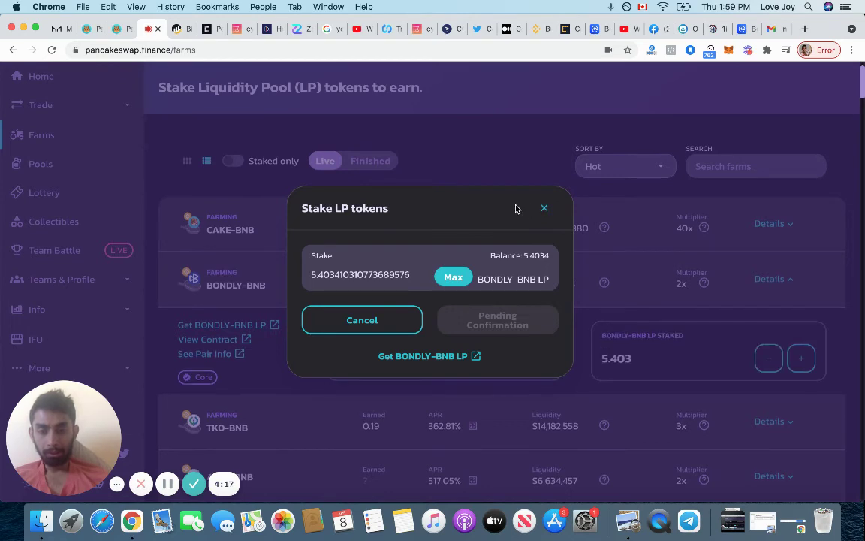
pyautogui.click(545, 210)
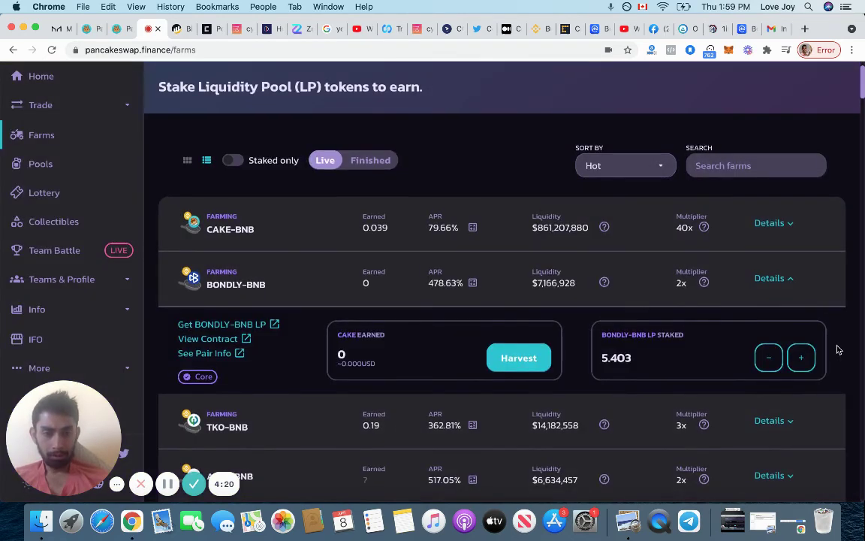
# Review the farms list, comparing the CAKE earned, APR and staked LP of the CAKE-BNB, BONDLY-BNB and TKO-BNB farms.
pyautogui.scroll(-2, 837, 349)
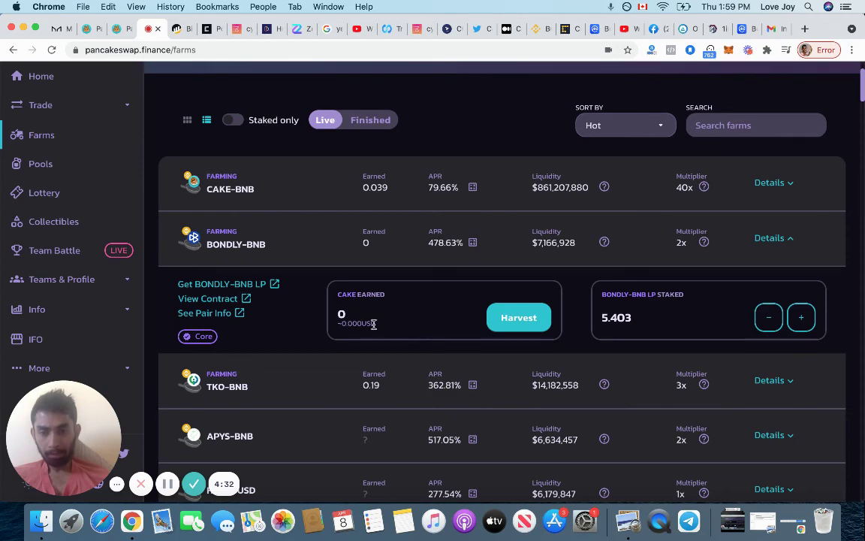
pyautogui.scroll(-1, 364, 326)
pyautogui.scroll(3, 363, 330)
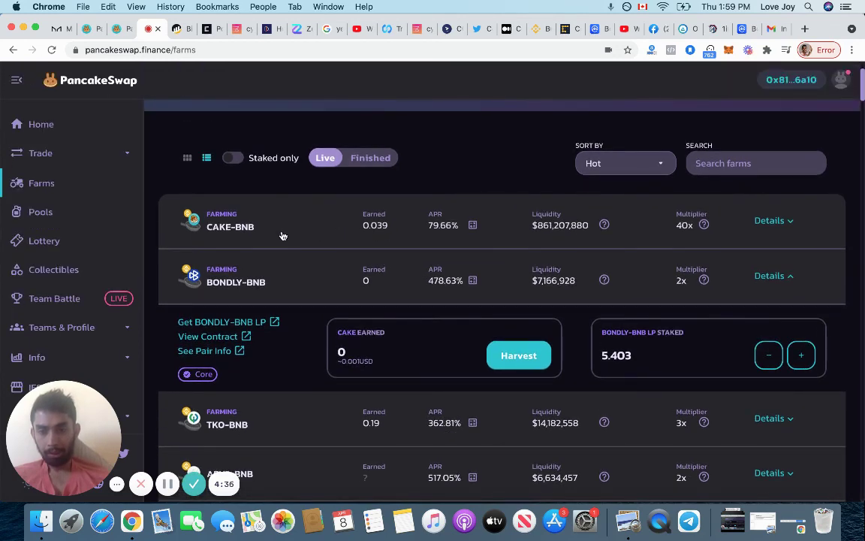
pyautogui.scroll(-3, 316, 231)
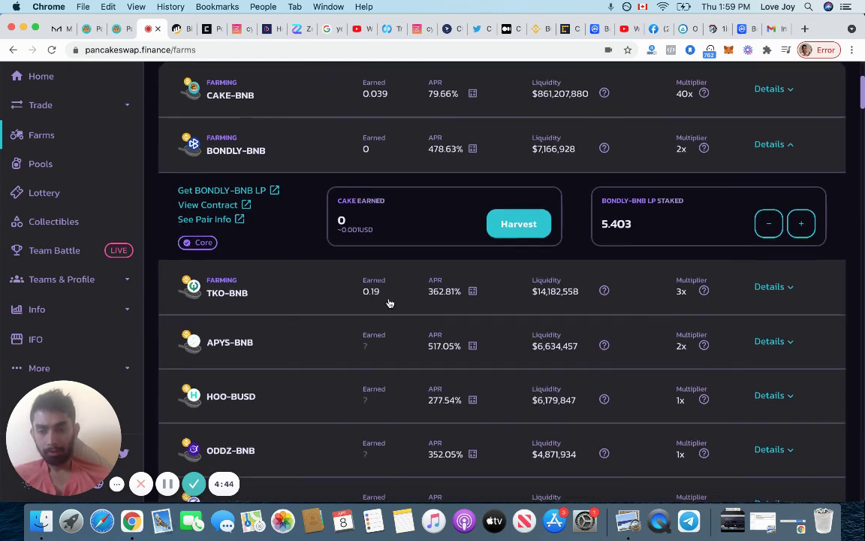
pyautogui.scroll(2, 389, 302)
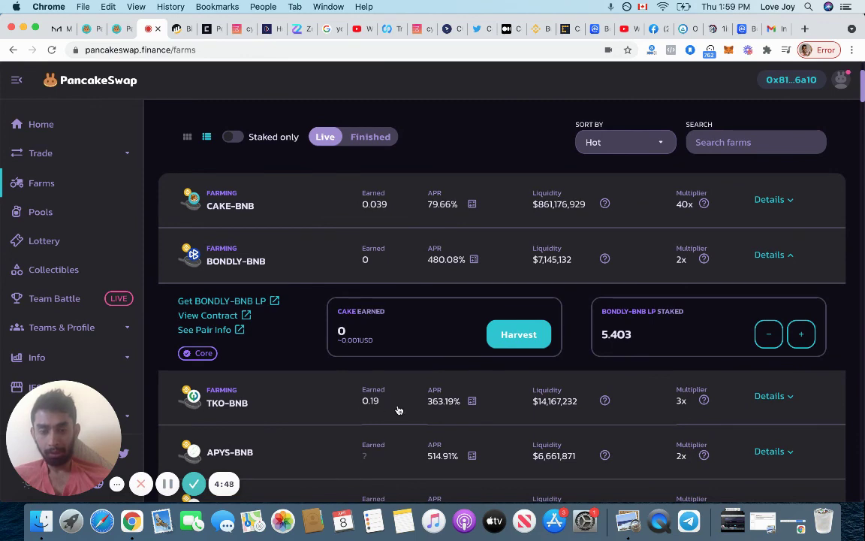
pyautogui.scroll(-1, 399, 410)
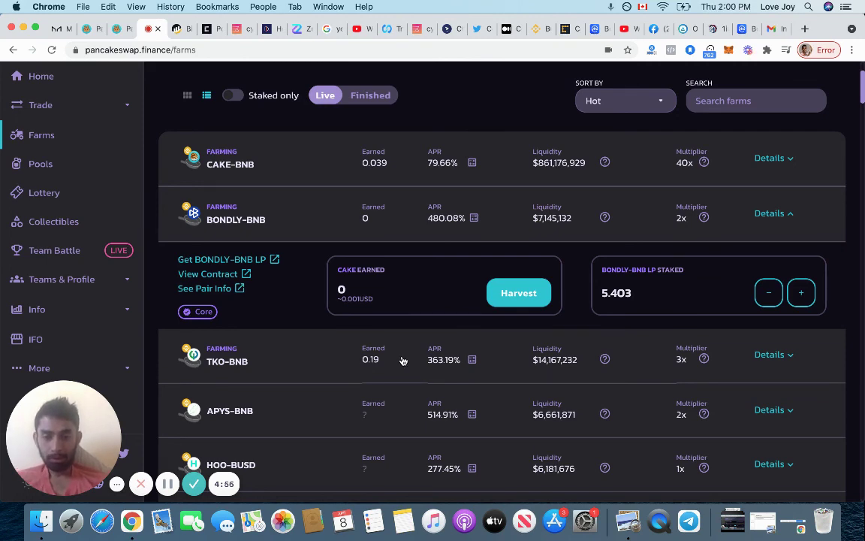
pyautogui.scroll(-5, 402, 361)
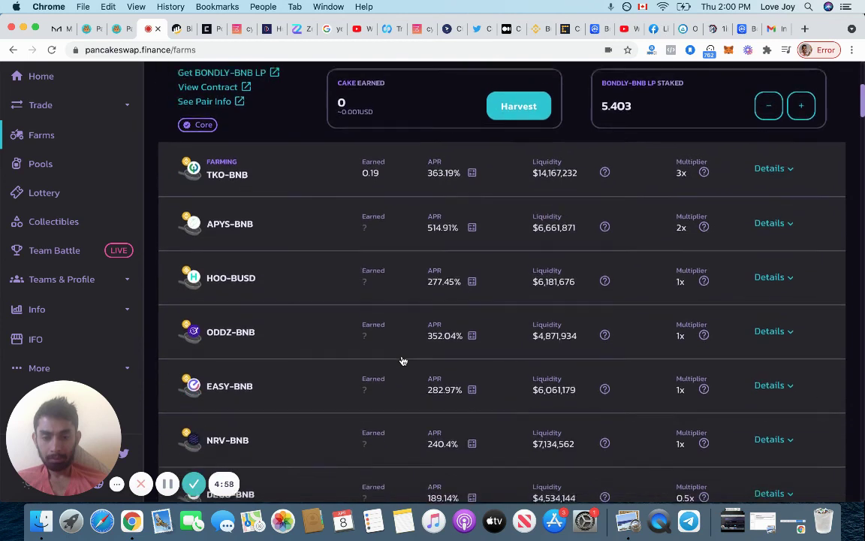
pyautogui.scroll(2, 402, 361)
pyautogui.scroll(2, 403, 361)
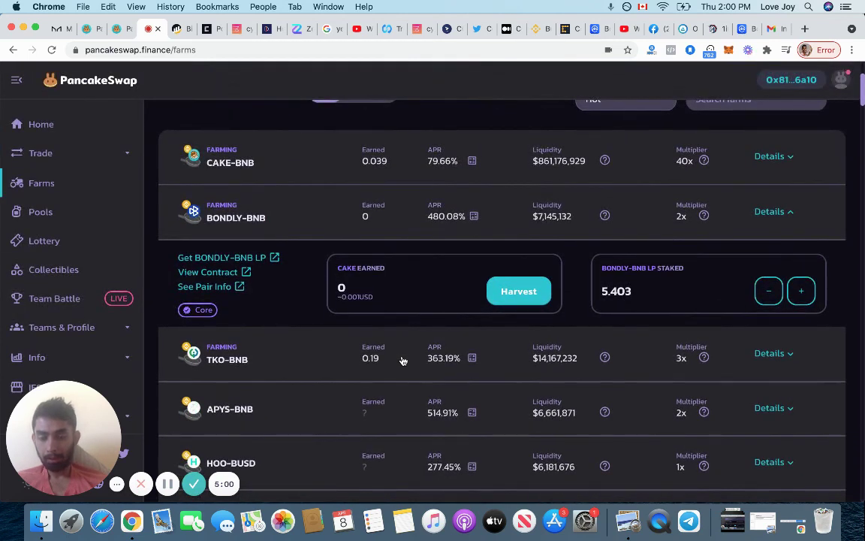